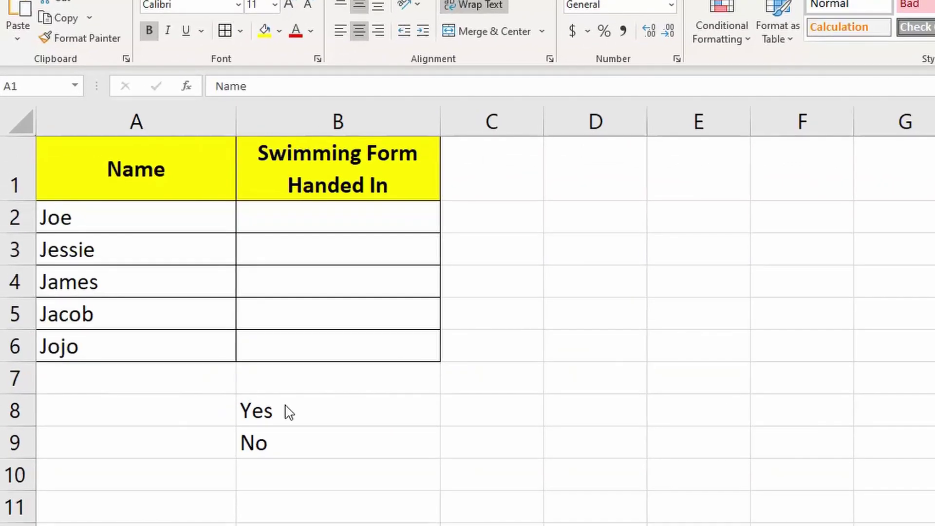
- Select column B, which holds the Yes/No values in B8:B9, and open Data Validation on the Data tab
key(ctrl+a)
click(291, 407)
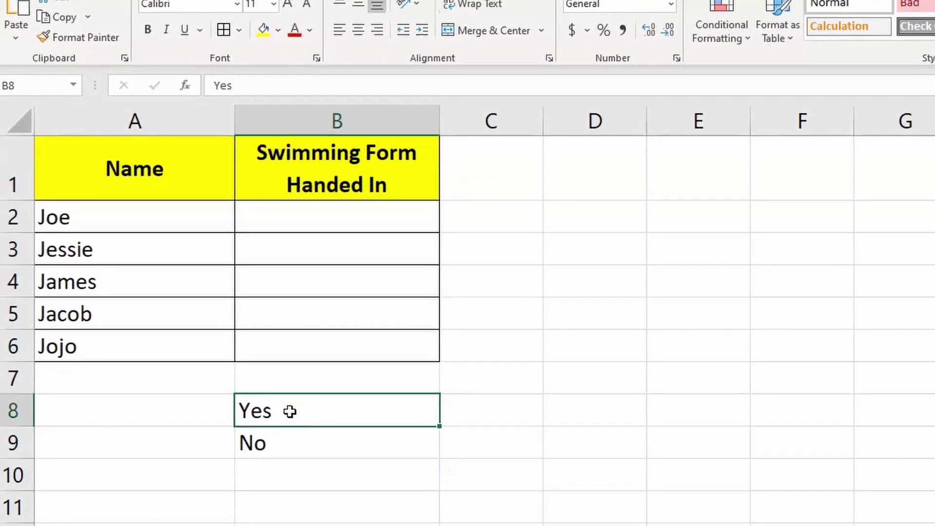
drag(291, 408, 292, 441)
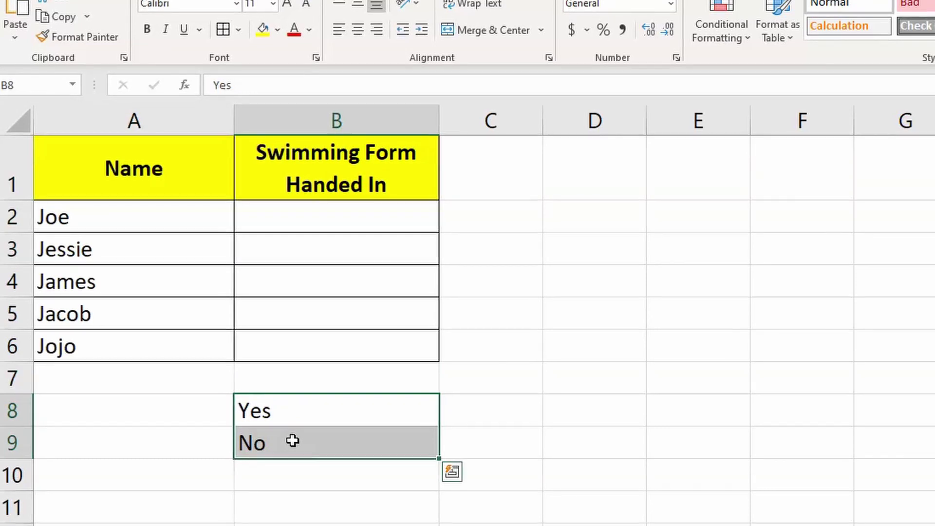
click(326, 120)
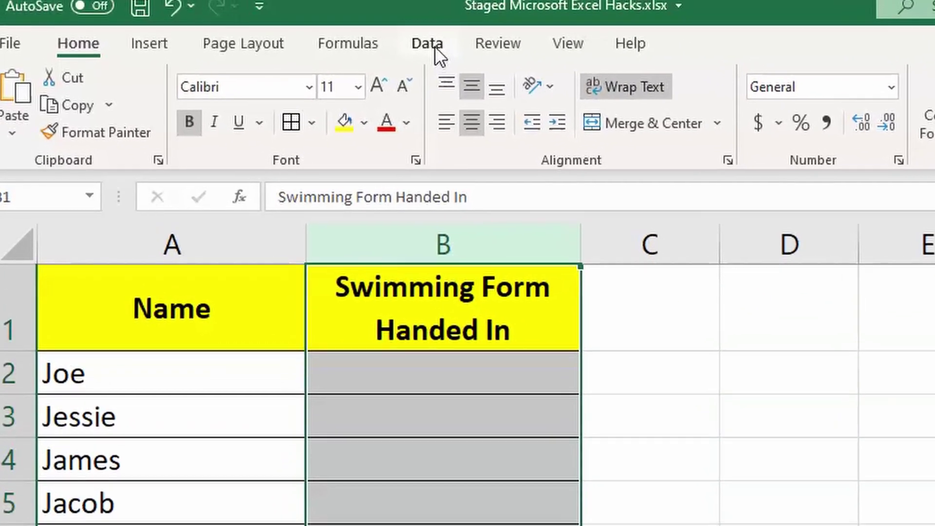
click(435, 47)
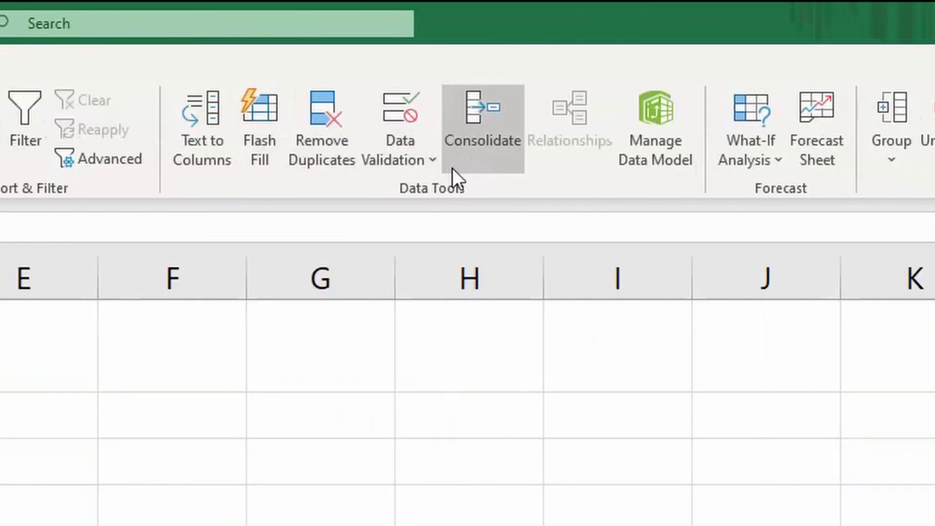
click(418, 160)
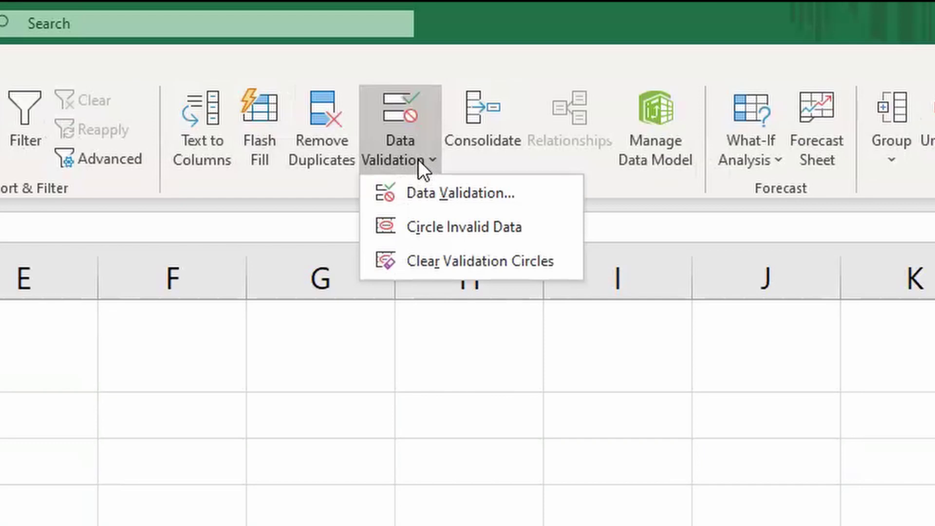
- Allow only a List in column B, sourced from the Yes/No cells B8:B9
click(430, 198)
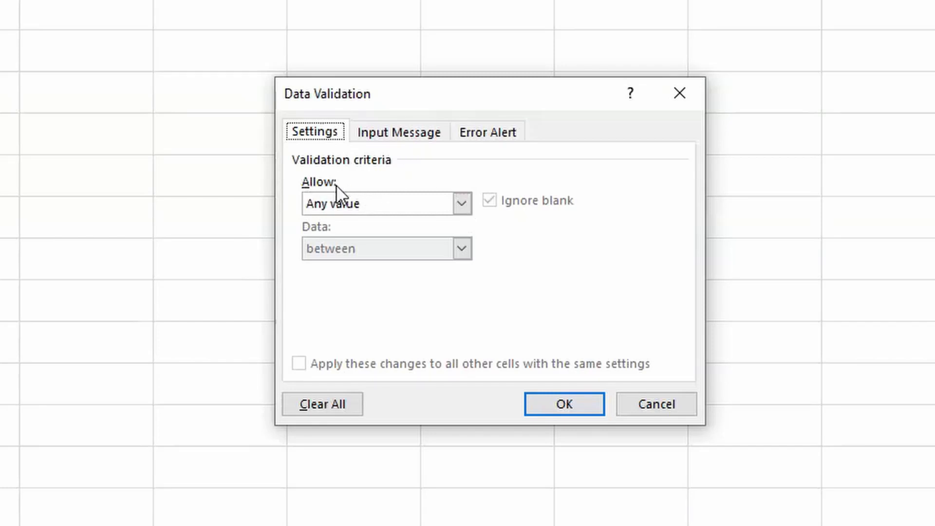
click(458, 205)
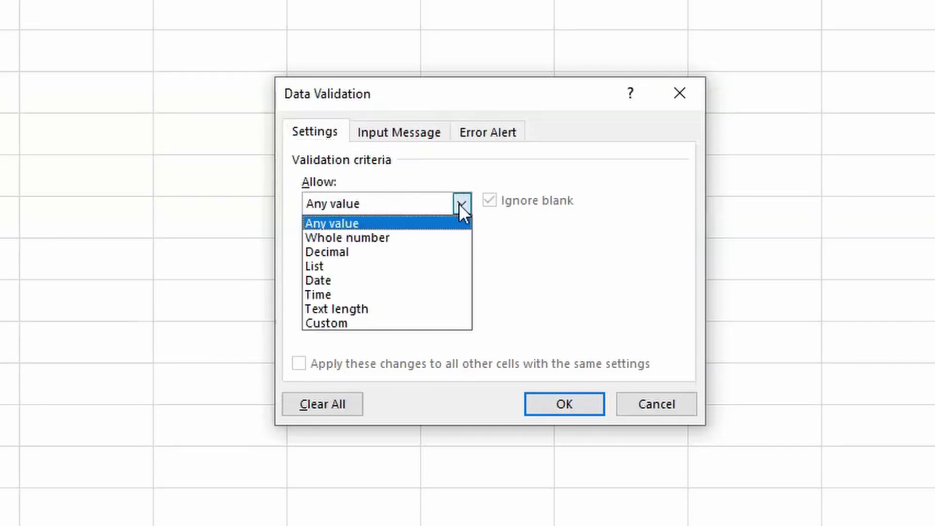
click(415, 268)
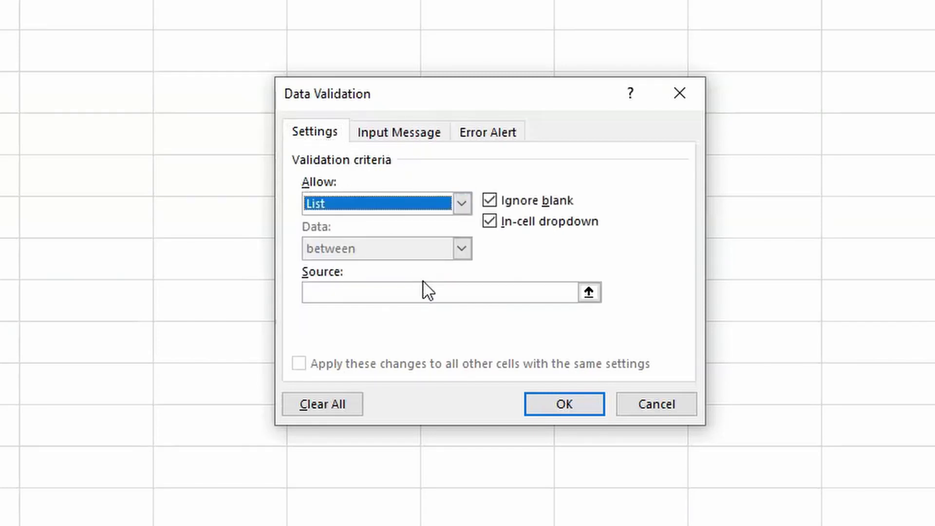
click(589, 294)
drag(293, 130, 292, 165)
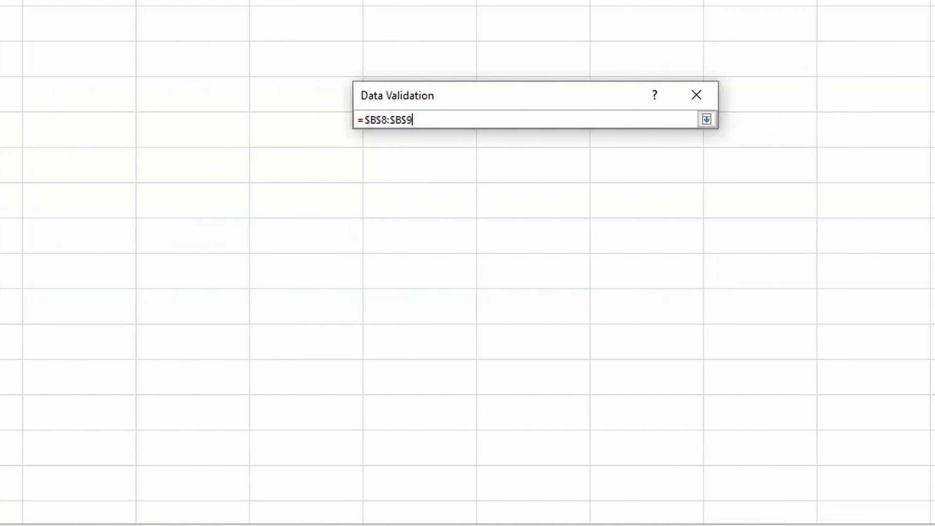
key(Return)
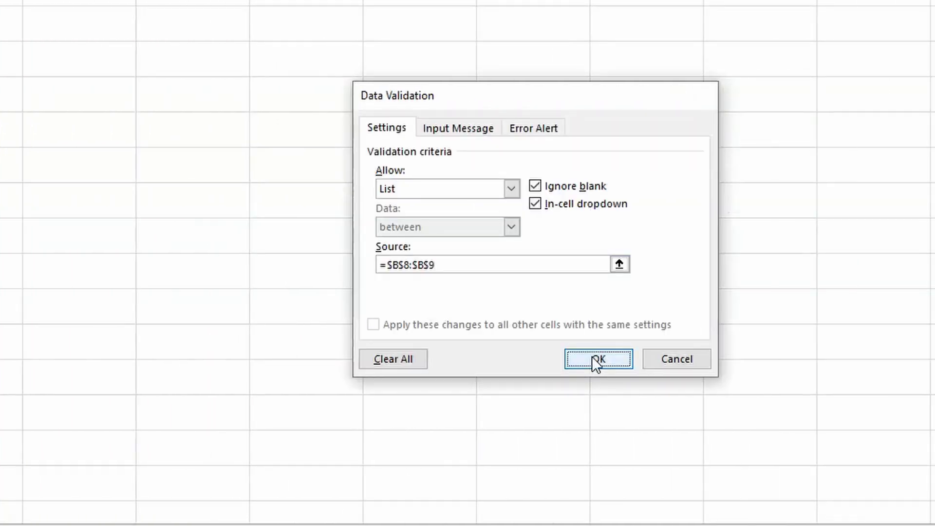
click(593, 360)
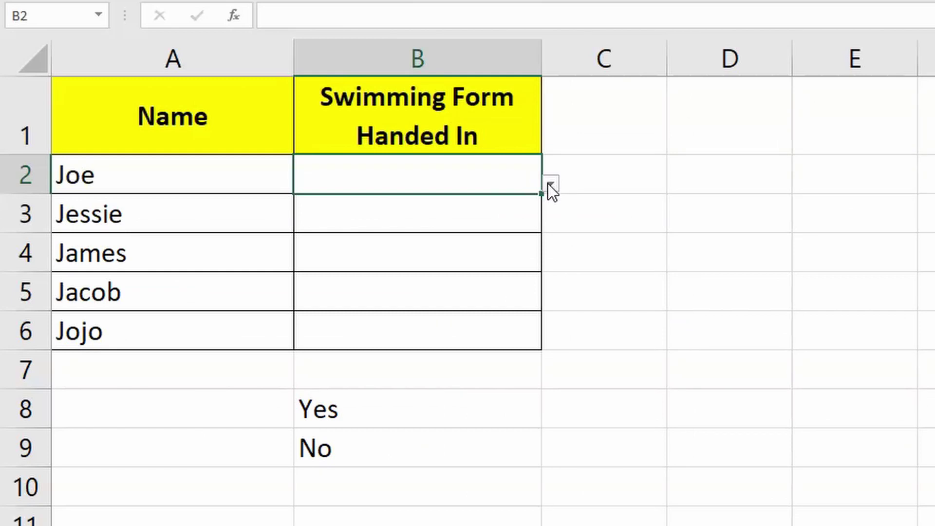
- Pick Yes for Joe in B2 and No for Jessie and James in B3 and B4 from the drop-downs
click(549, 183)
click(478, 212)
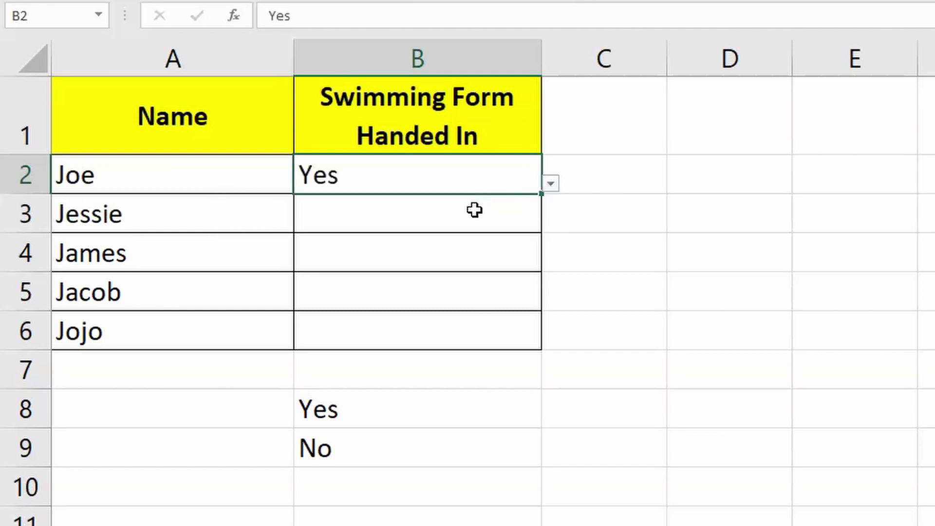
click(470, 214)
click(550, 222)
click(503, 265)
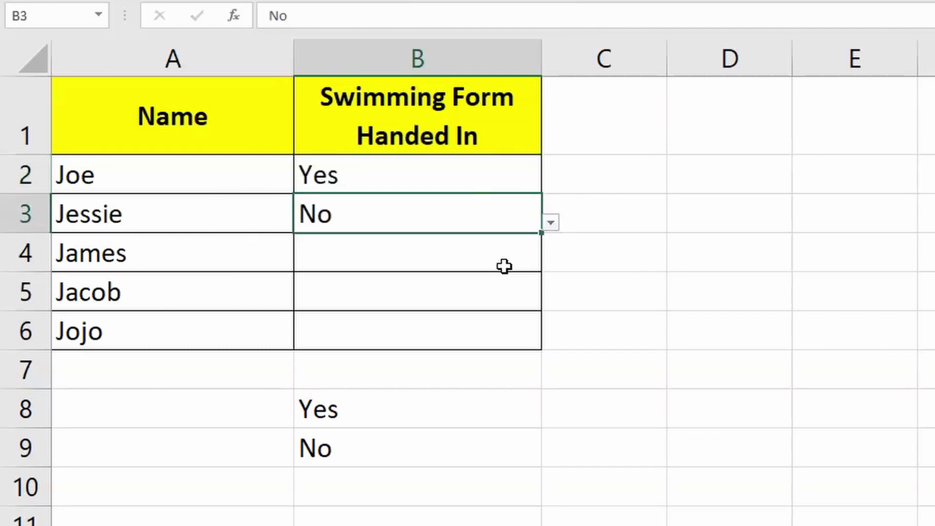
click(533, 258)
click(550, 262)
click(483, 307)
- Reselect column B and reopen its Data Validation settings to review the list rule
click(417, 58)
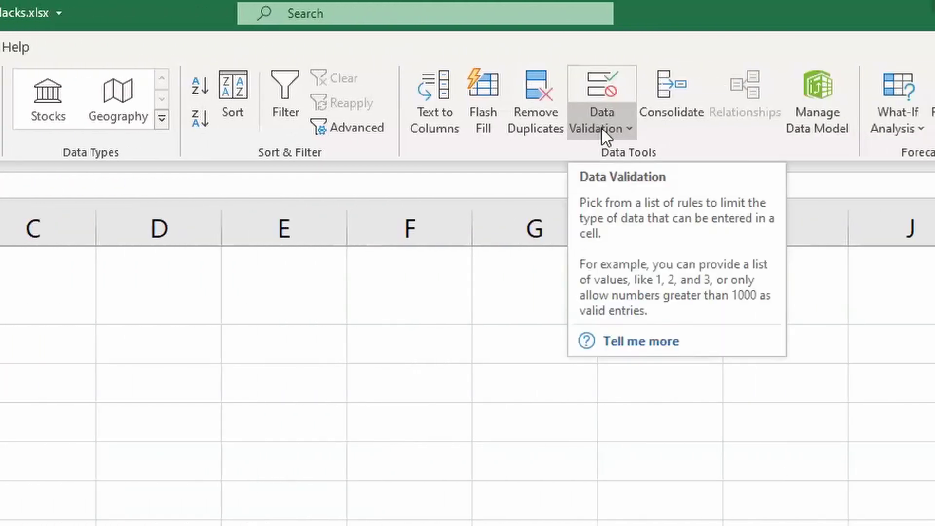
click(601, 128)
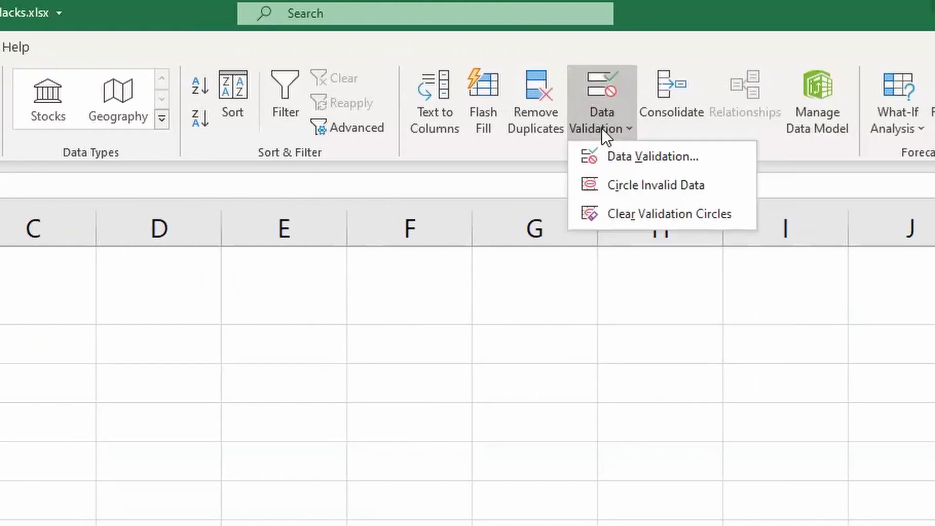
click(622, 156)
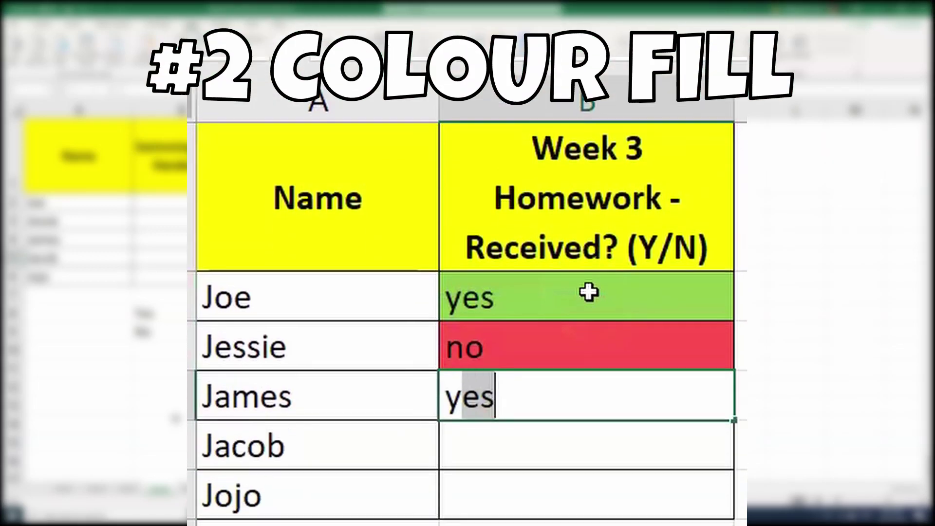
- Enter yes, yes and no for James, Jacob and Jojo, previewing green and red fills
key(Return)
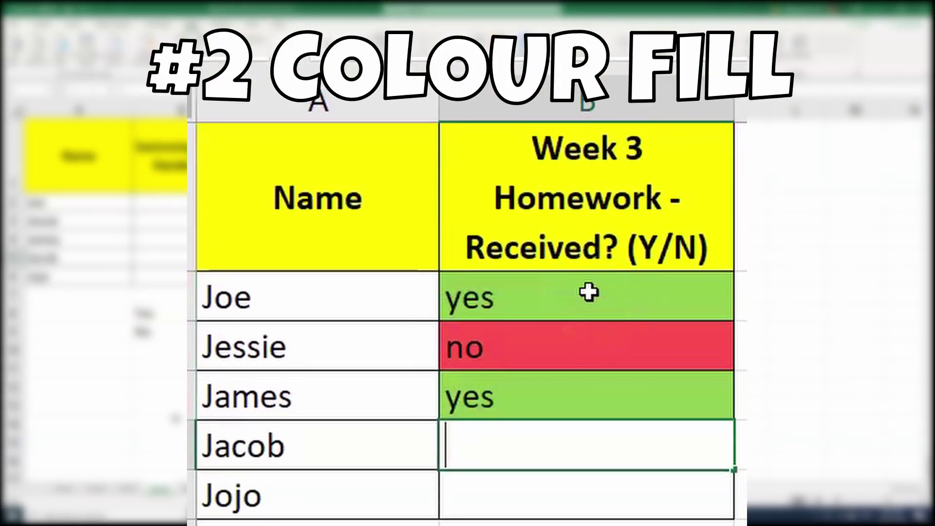
text(yes)
key(Return)
text(no)
key(Return)
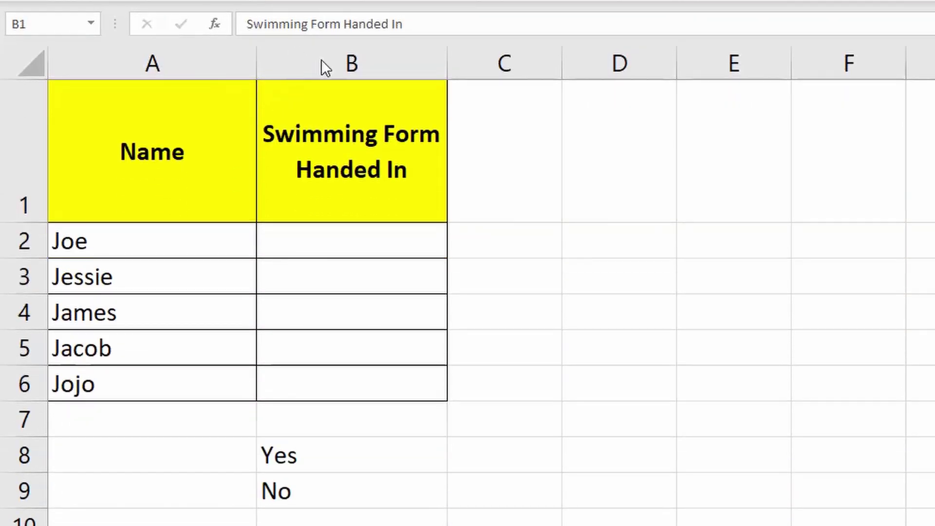
- Select column B and start a new conditional formatting rule from Manage Rules
click(350, 58)
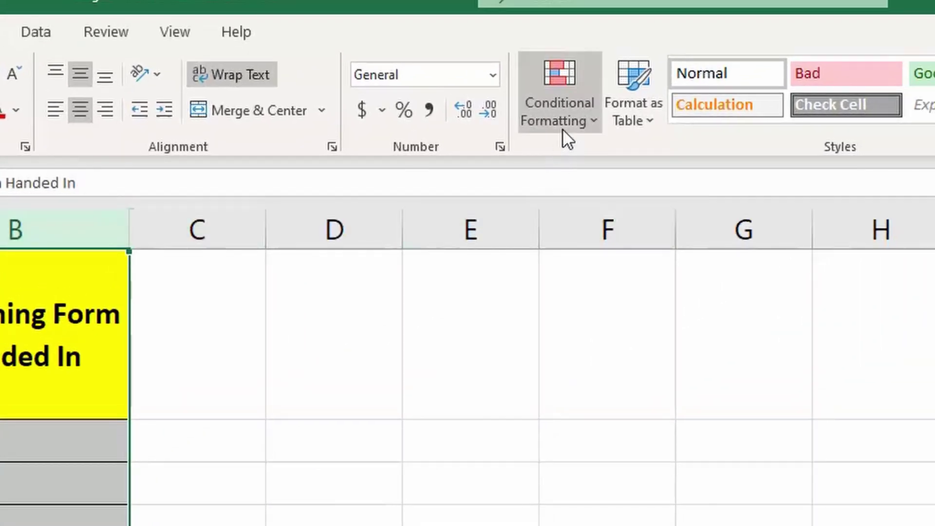
click(562, 129)
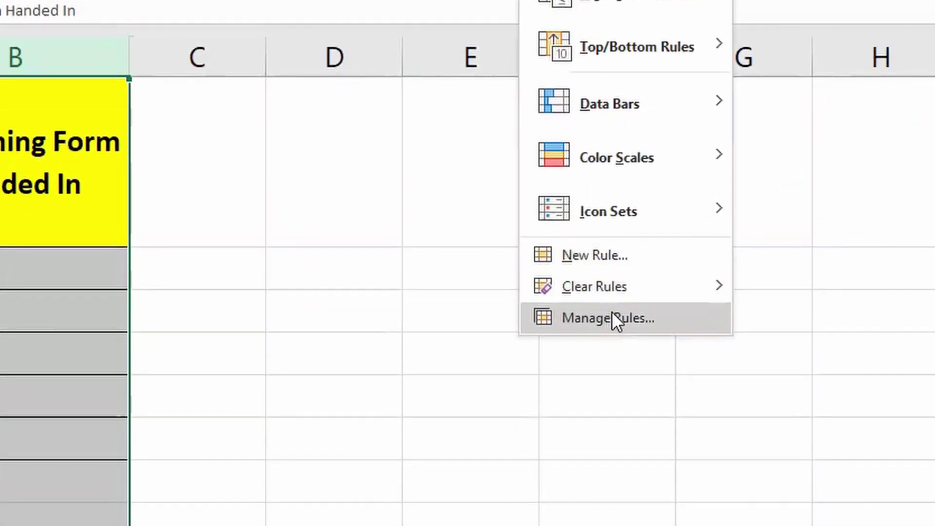
click(613, 317)
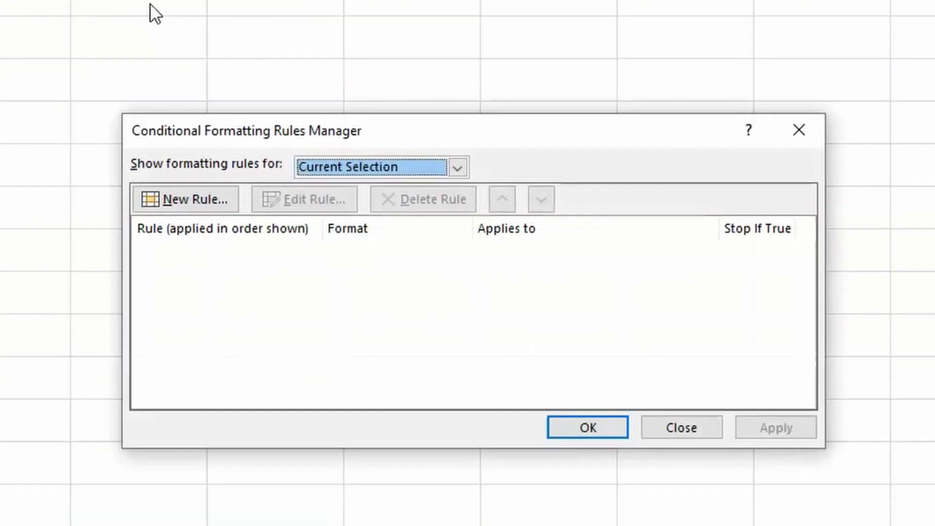
click(185, 203)
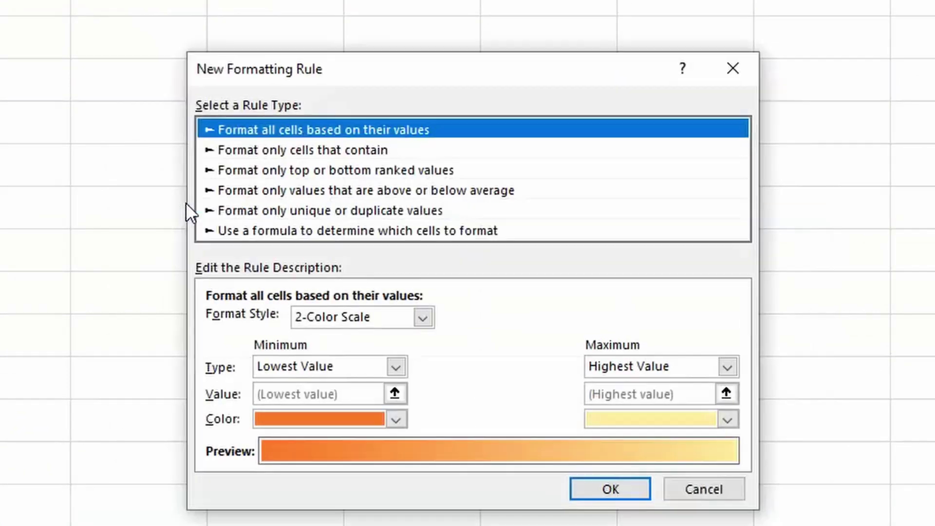
- Make the rule format cells containing the specific text in B8 (Yes), then open Format
click(248, 156)
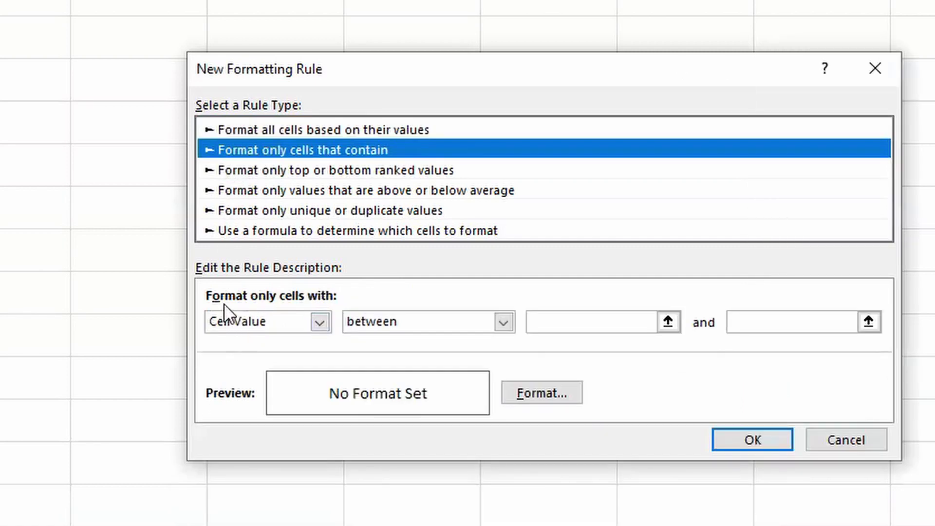
click(319, 322)
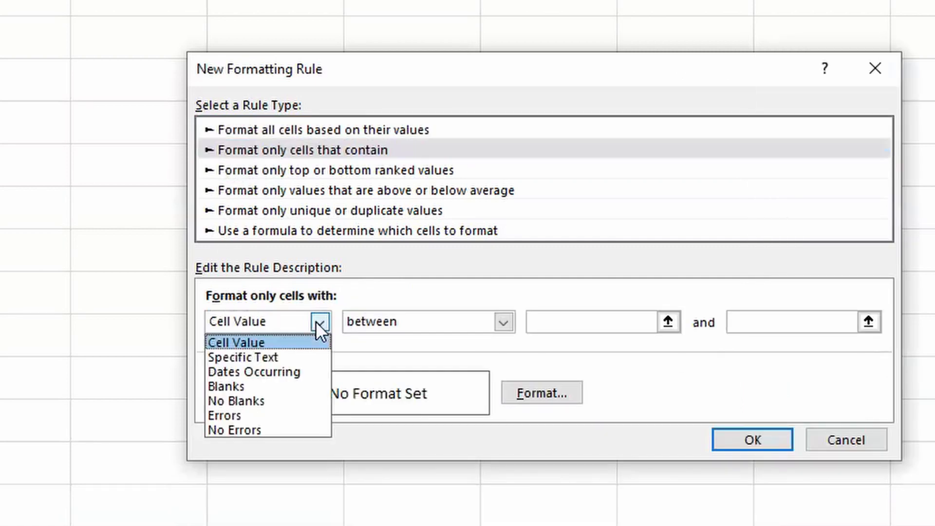
click(311, 356)
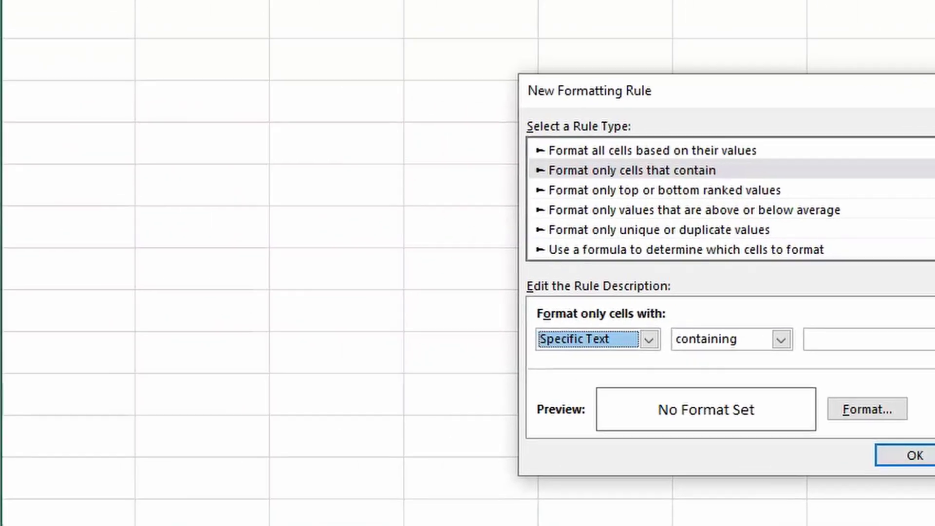
click(930, 338)
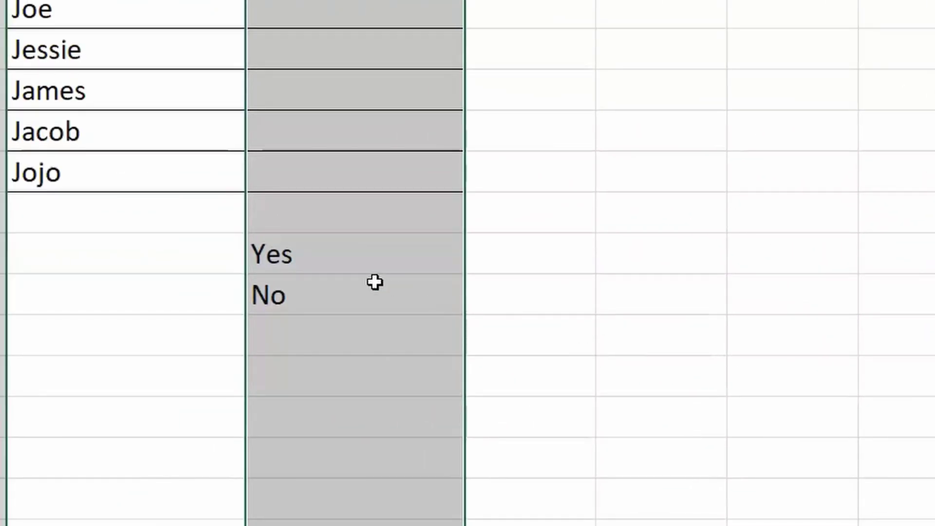
click(370, 265)
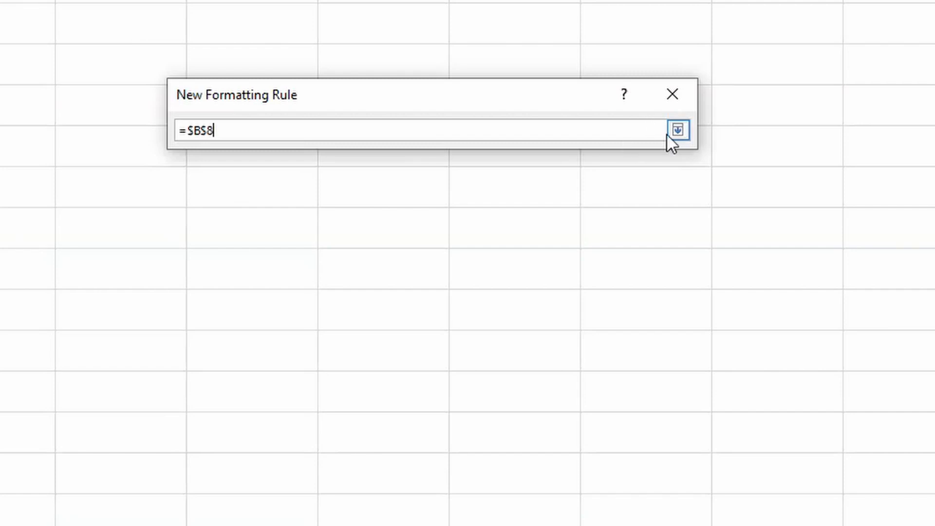
click(678, 130)
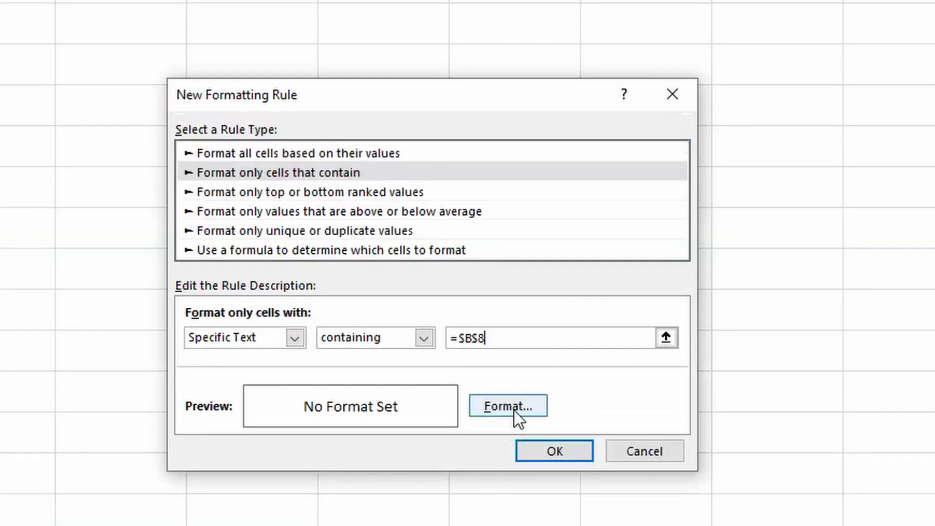
click(508, 406)
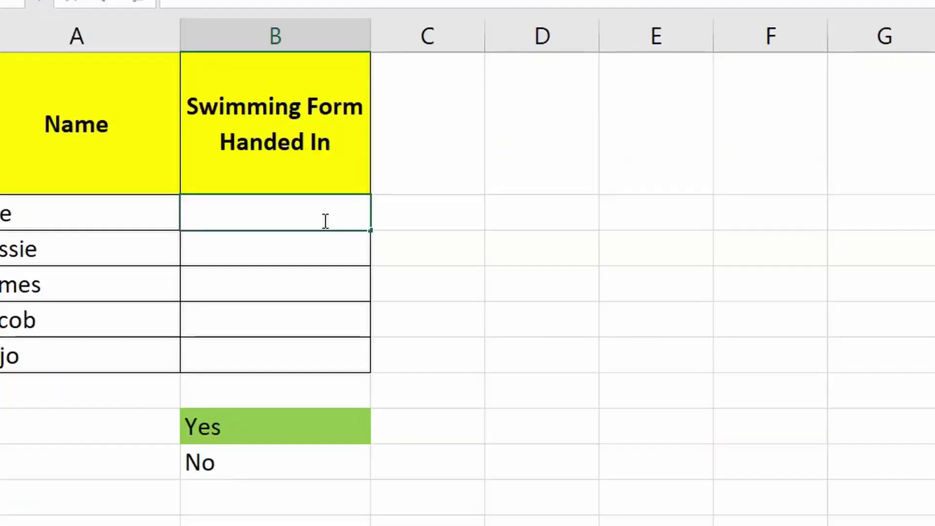
- Type yes in B2 to confirm it fills green
text(yes)
key(Return)
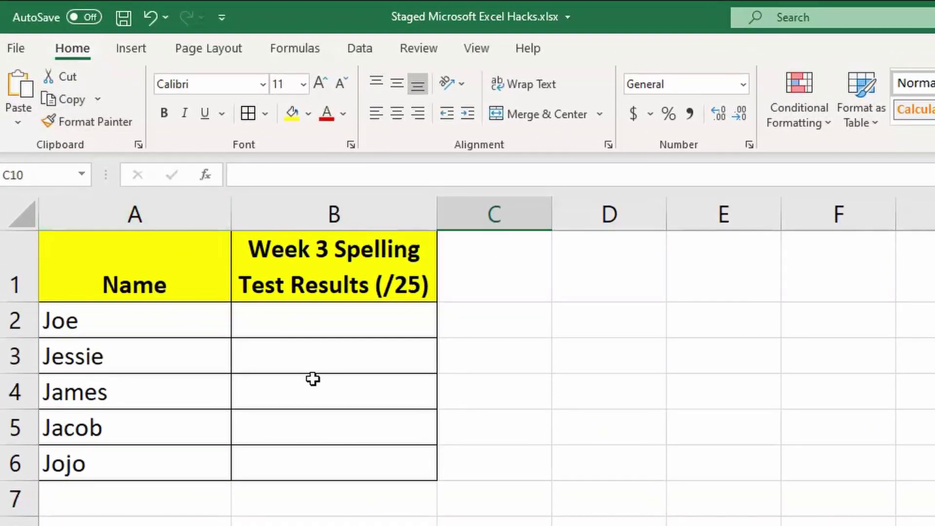
- Create a new conditional formatting rule on column B using the 3-Color Scale style
click(348, 215)
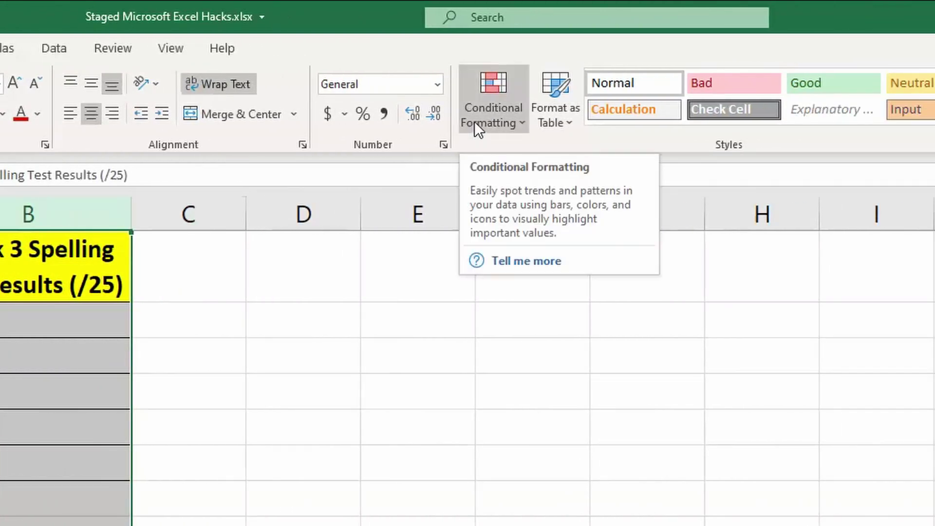
click(474, 121)
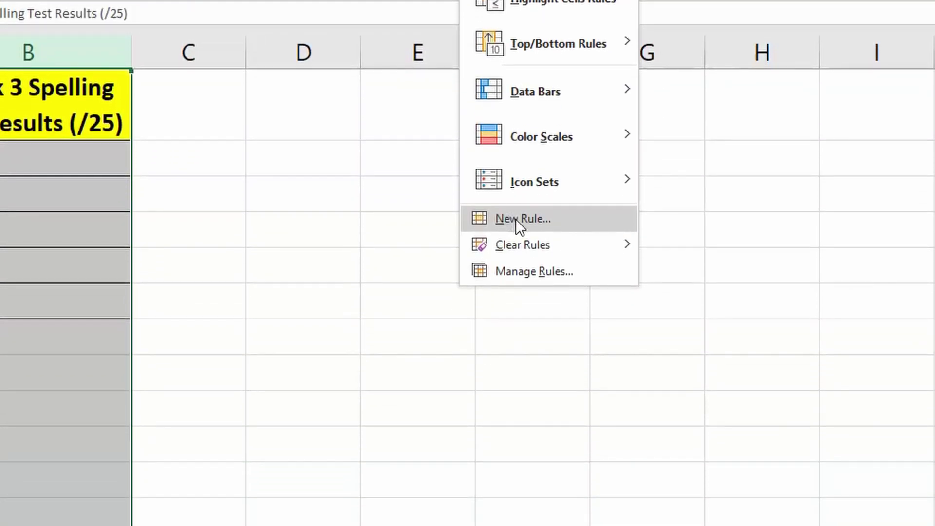
click(515, 218)
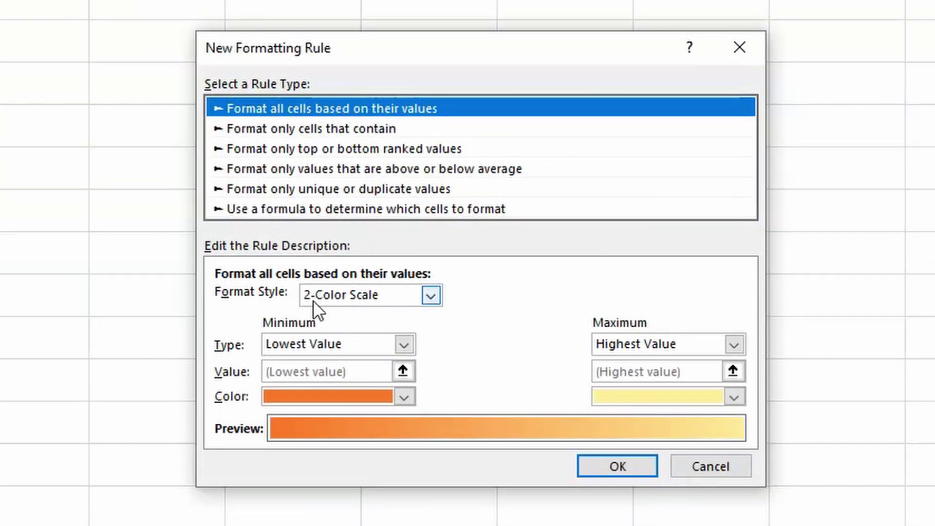
click(430, 296)
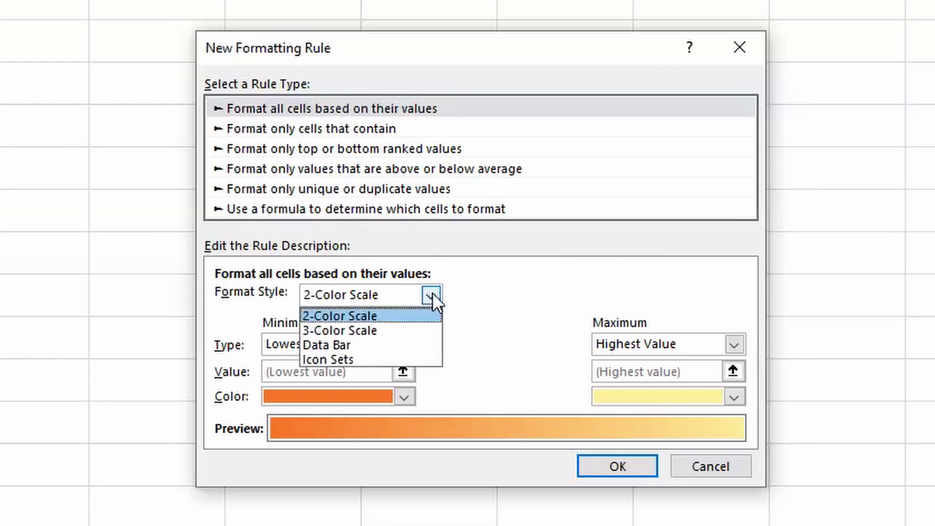
click(406, 328)
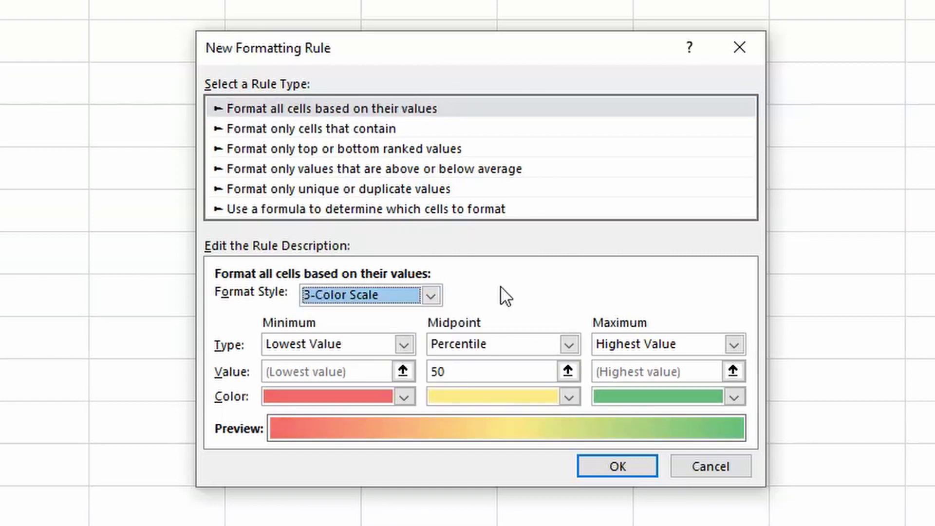
- Set the minimum, midpoint and maximum types of the scale to Number
click(402, 344)
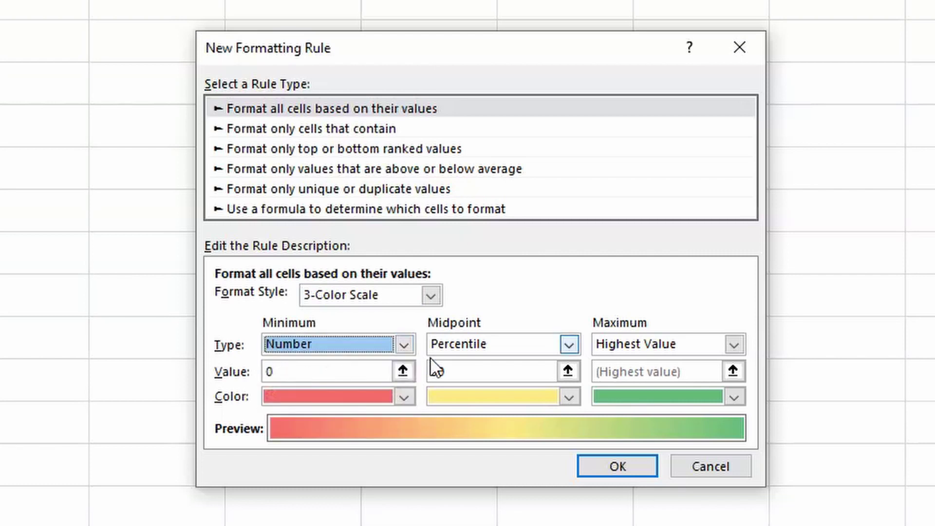
click(479, 345)
click(472, 379)
click(495, 349)
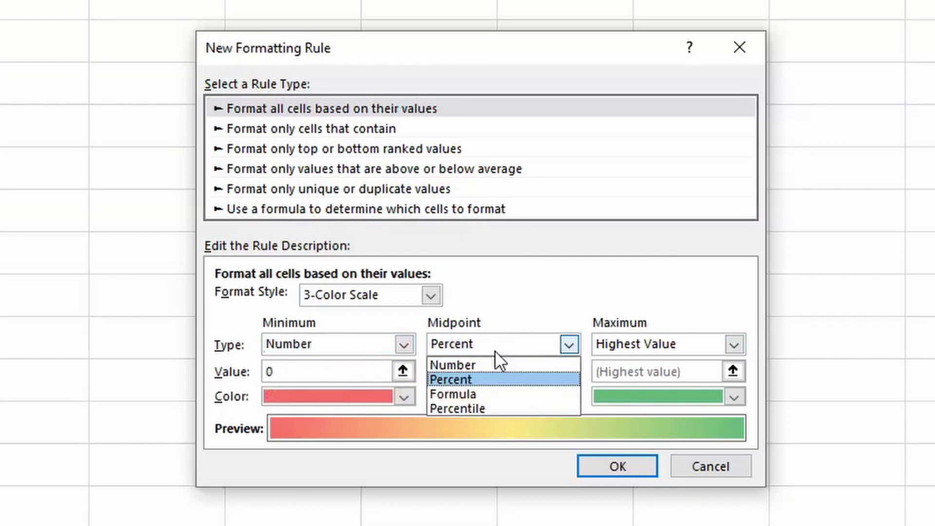
click(496, 364)
click(628, 349)
click(628, 375)
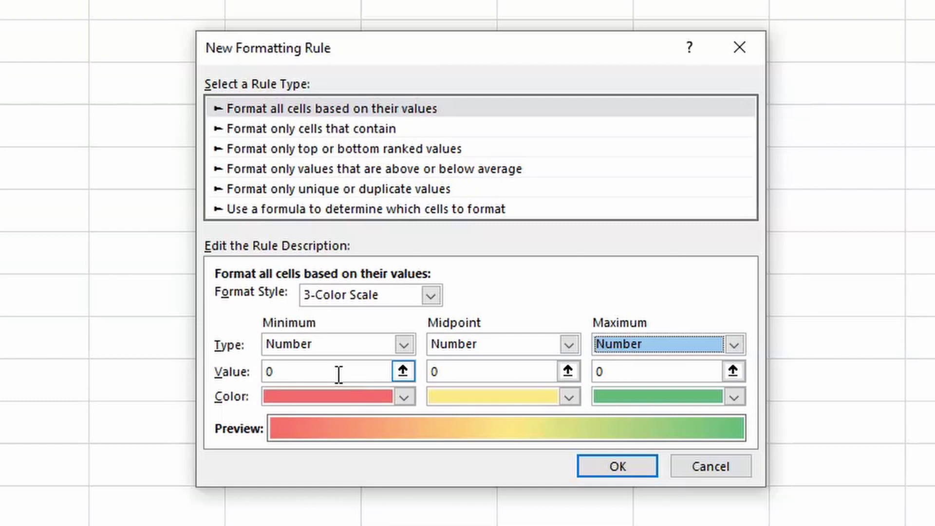
- Enter 18 as the midpoint value and clear the old maximum value
click(472, 374)
key(BackSpace)
text(18)
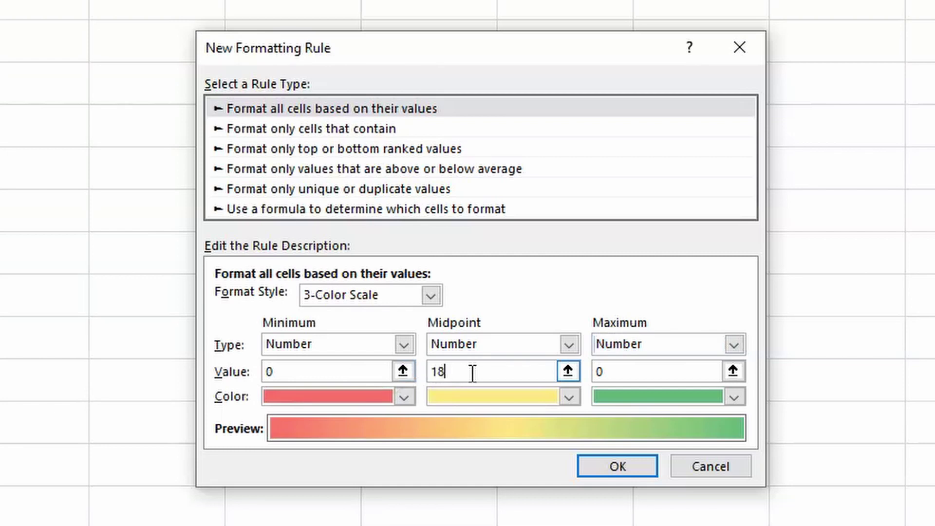
click(601, 371)
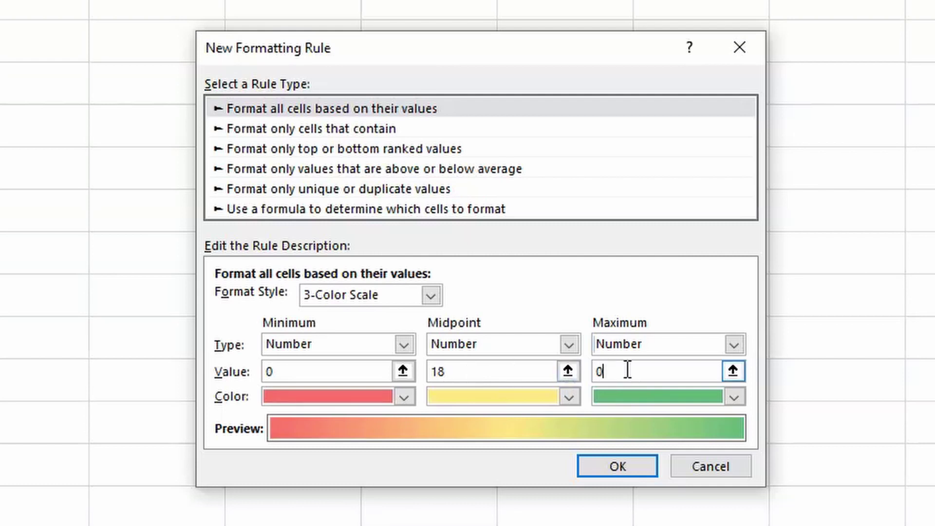
key(BackSpace)
- Apply the 3-colour scale rule with a maximum of 25
text(25)
click(628, 459)
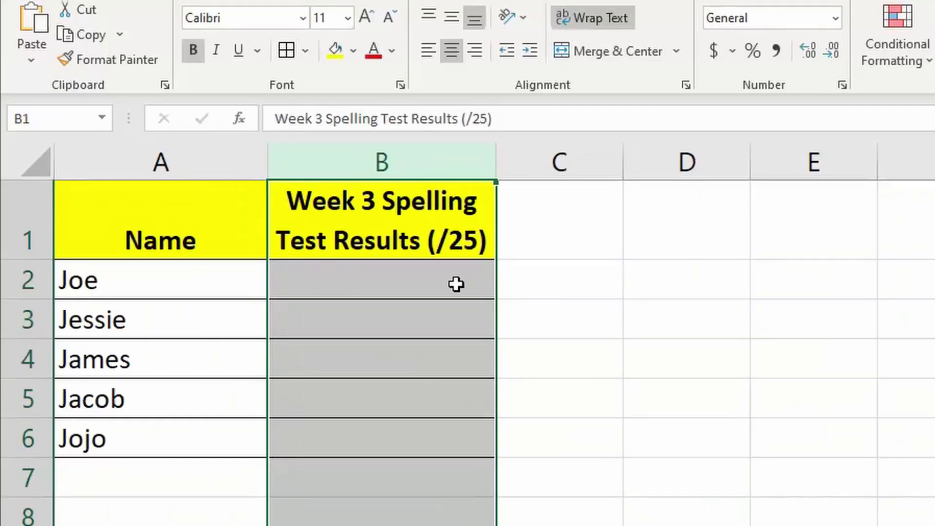
click(454, 284)
- Enter the scores 21, 22, 23, 4 and 25 into B2:B6
text(21)
key(Return)
text(22)
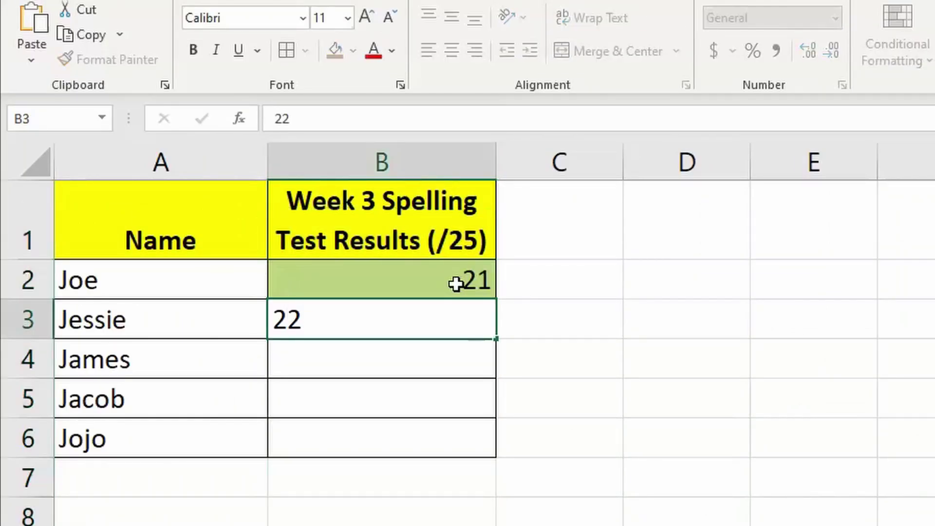
key(Return)
text(23)
key(Return)
text(4)
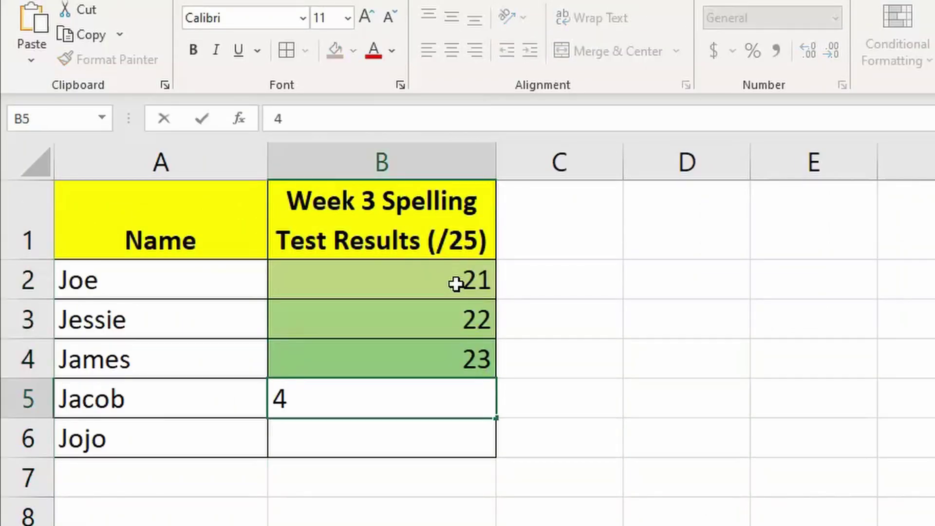
key(Return)
text(25)
key(Return)
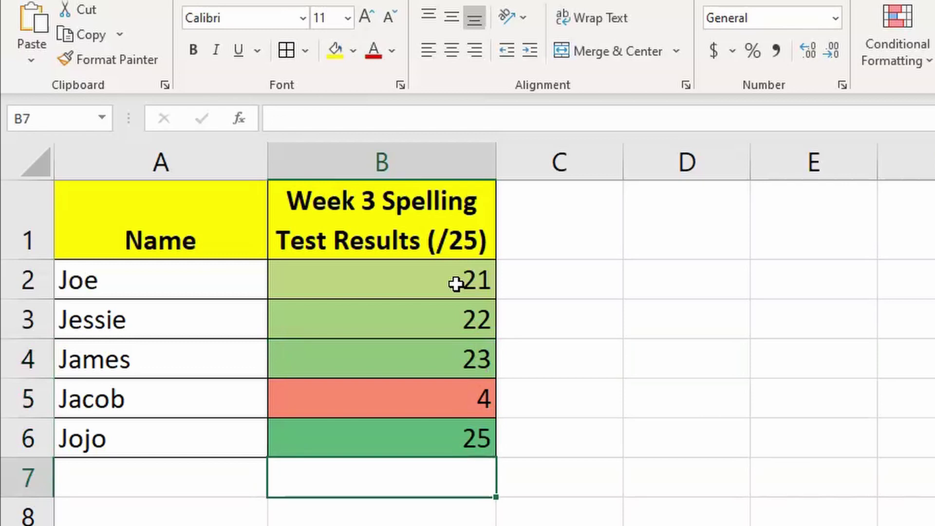